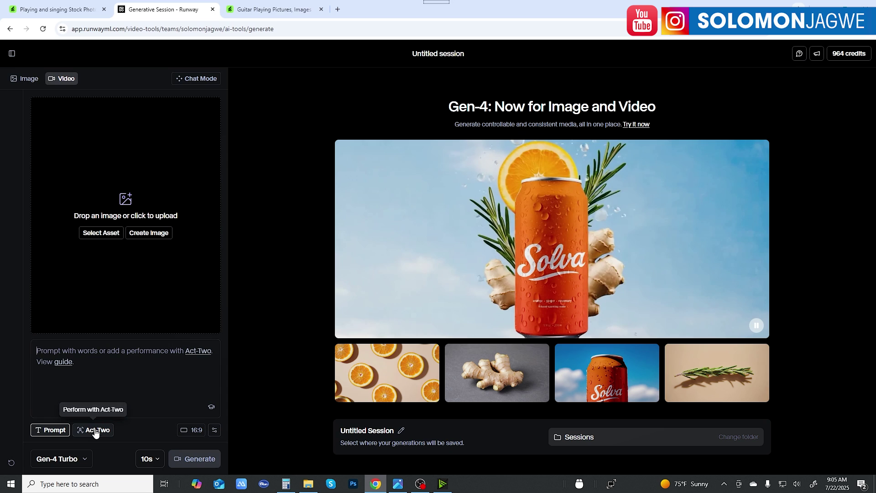
Switch Runway's video generation from text prompt to Act-Two performance mode.
{"action": "left_click", "coordinate": [95, 431]}
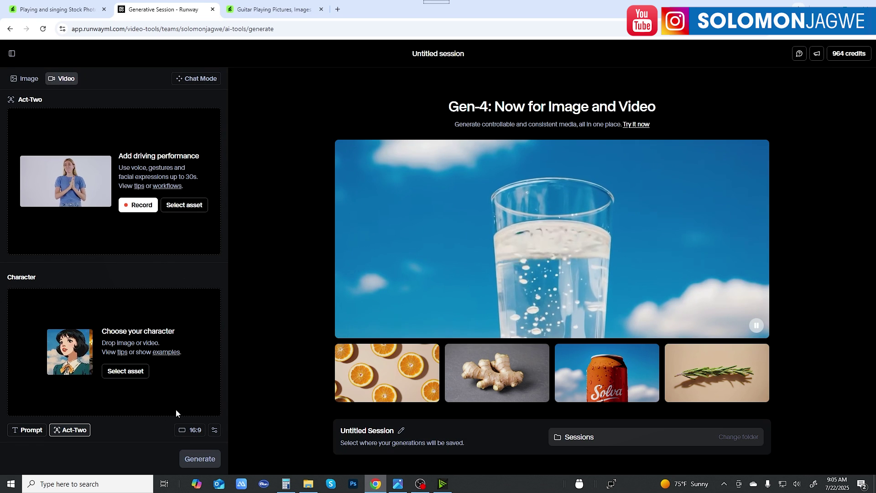
Try facial expressiveness at 4 and 5, settle it at 3, then return to Prompt mode.
{"action": "left_click", "coordinate": [214, 430]}
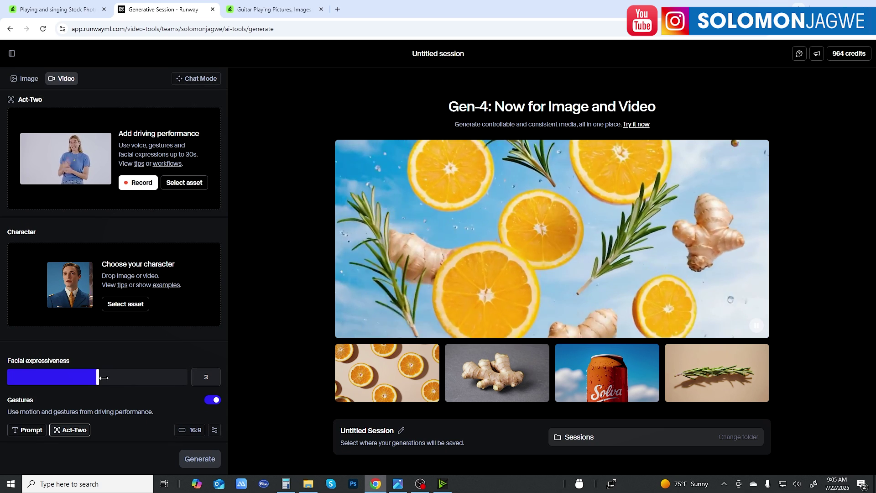
{"action": "left_click_drag", "start_coordinate": [100, 378], "coordinate": [145, 377]}
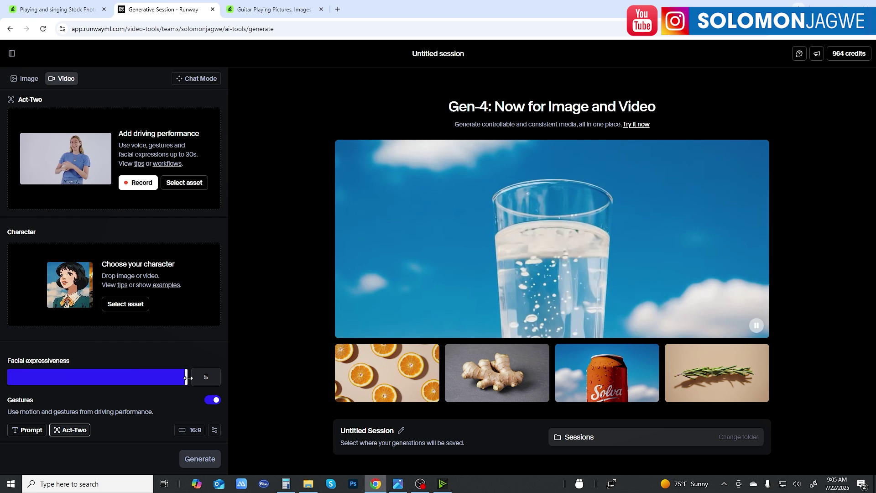
{"action": "left_click", "coordinate": [170, 378]}
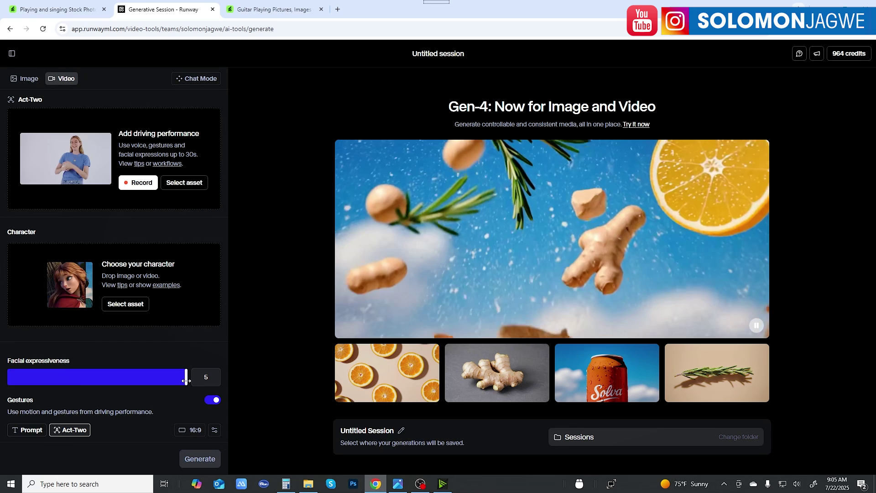
{"action": "left_click_drag", "start_coordinate": [178, 380], "coordinate": [112, 382]}
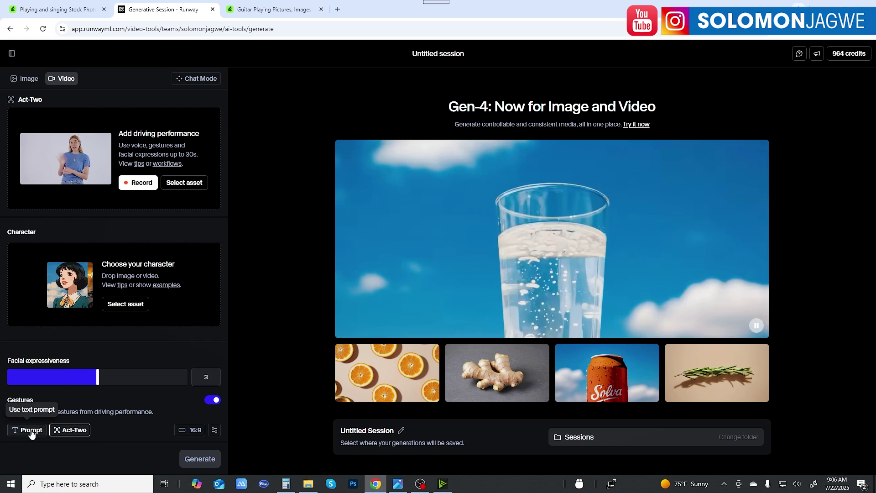
{"action": "left_click", "coordinate": [32, 431]}
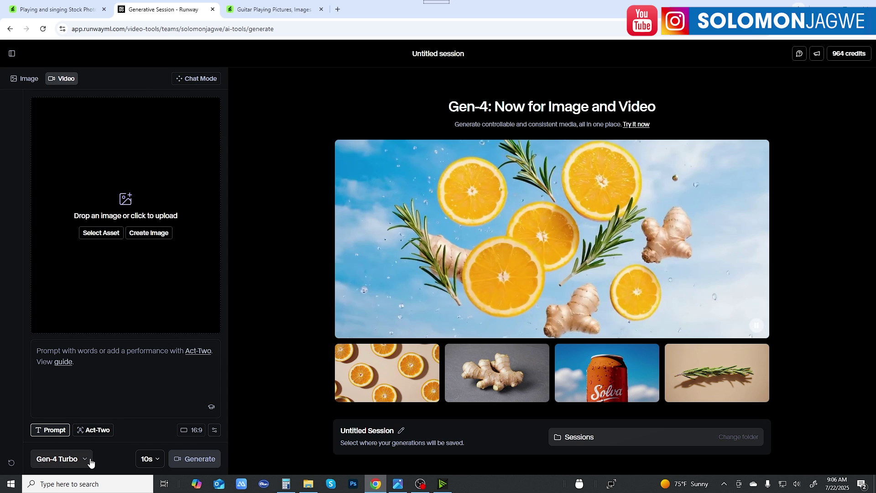
Switch back to Act-Two and load Amazing_Grace_Solo_USE.mp4 as the driving performance.
{"action": "left_click", "coordinate": [93, 431]}
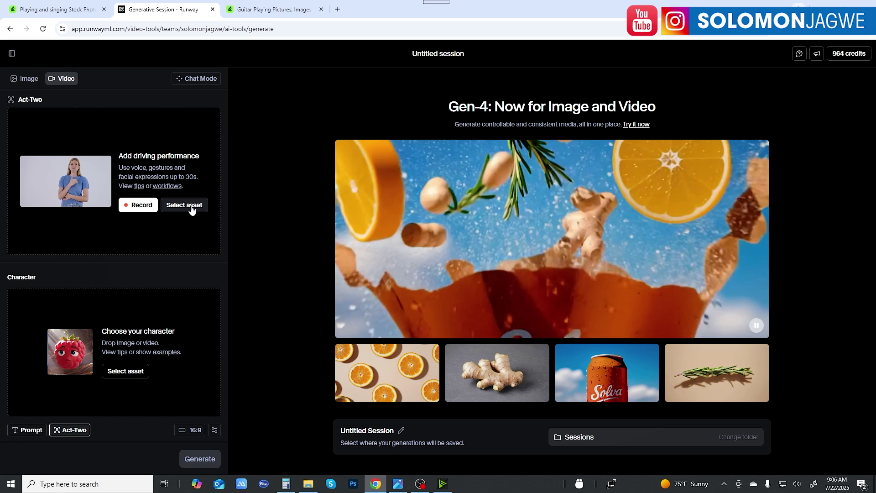
{"action": "left_click", "coordinate": [192, 206]}
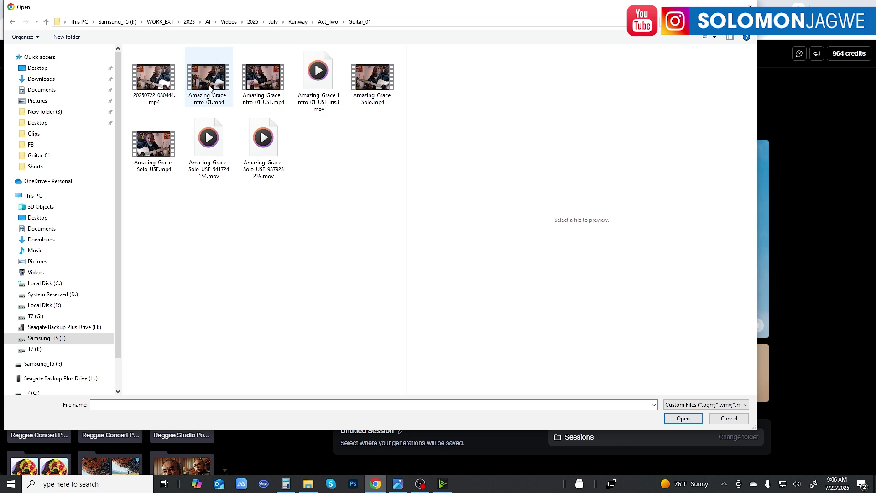
{"action": "left_click", "coordinate": [157, 154]}
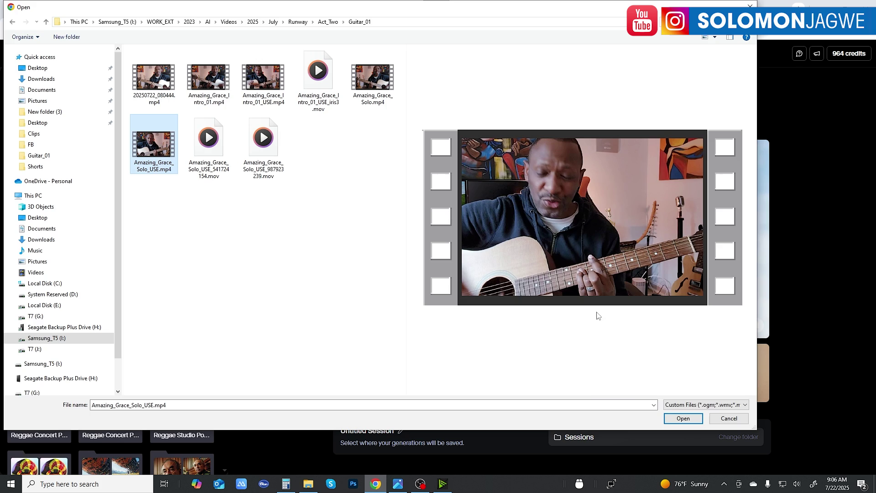
{"action": "left_click", "coordinate": [679, 416]}
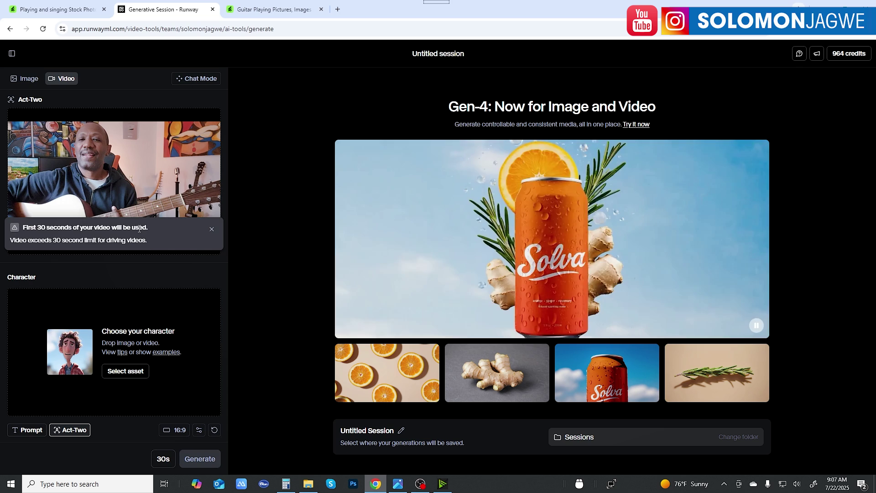
Dismiss the 'First 30 seconds' warning and switch to the Envato 'Guitar Playing Pictures' tab.
{"action": "mouse_move", "coordinate": [140, 200]}
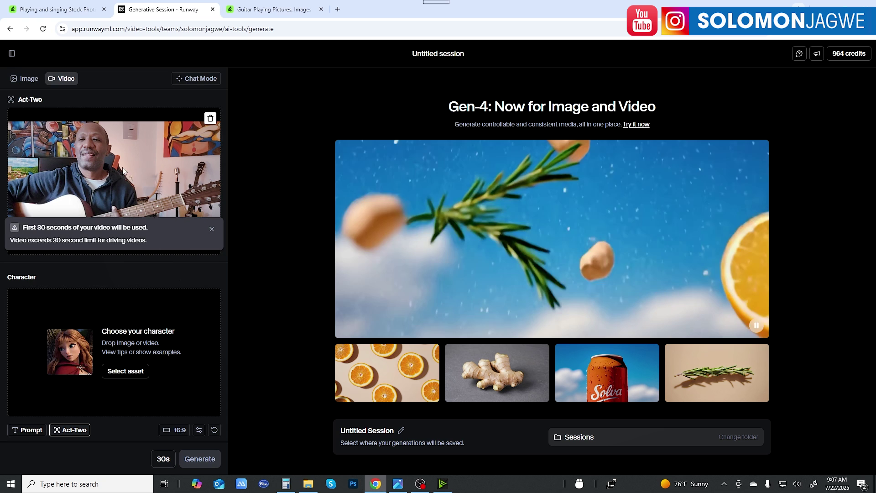
{"action": "left_click", "coordinate": [211, 230]}
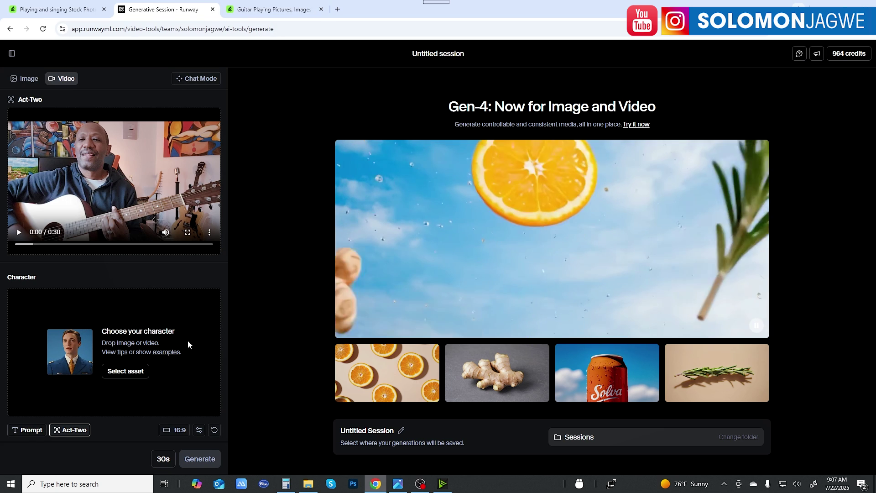
{"action": "left_click", "coordinate": [266, 10]}
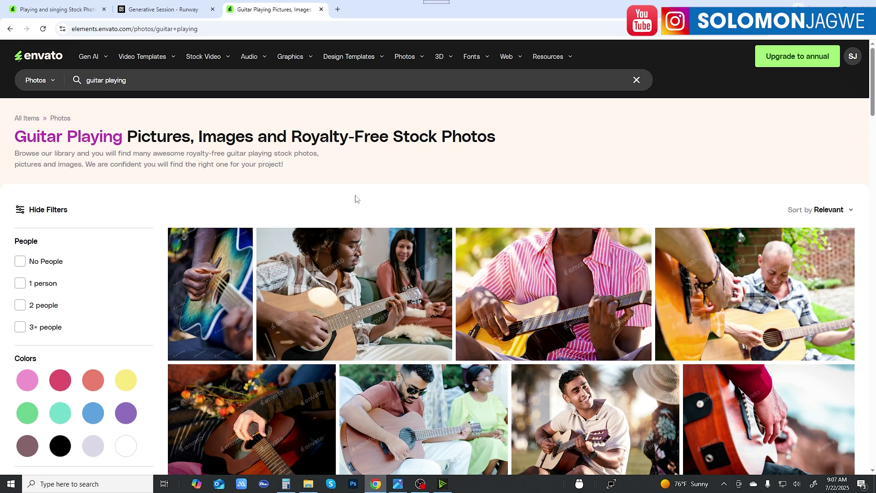
Scroll through the Envato guitar-playing photos, then bring up the Guitar_01 folder in File Explorer.
{"action": "scroll", "coordinate": [365, 282], "scroll_direction": "down", "scroll_amount": 3}
{"action": "scroll", "coordinate": [367, 302], "scroll_direction": "up", "scroll_amount": 3}
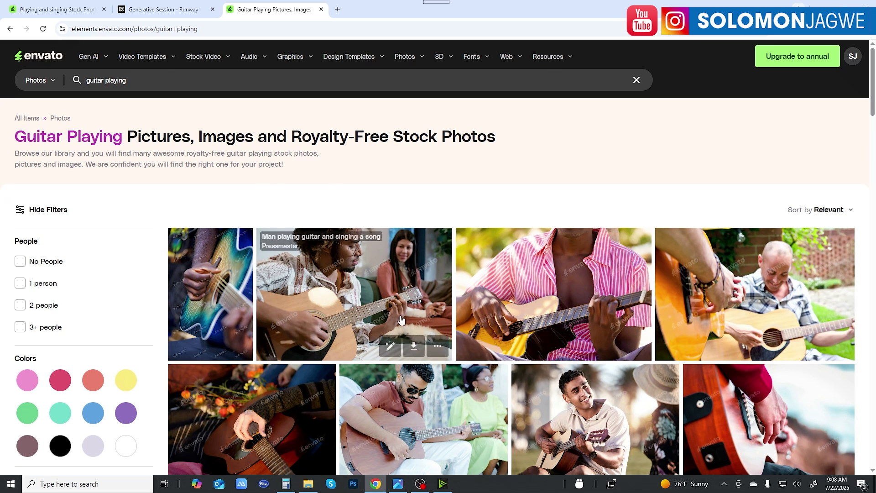
{"action": "scroll", "coordinate": [356, 273], "scroll_direction": "down", "scroll_amount": 6}
{"action": "scroll", "coordinate": [420, 324], "scroll_direction": "up", "scroll_amount": 4}
{"action": "scroll", "coordinate": [420, 324], "scroll_direction": "up", "scroll_amount": 2}
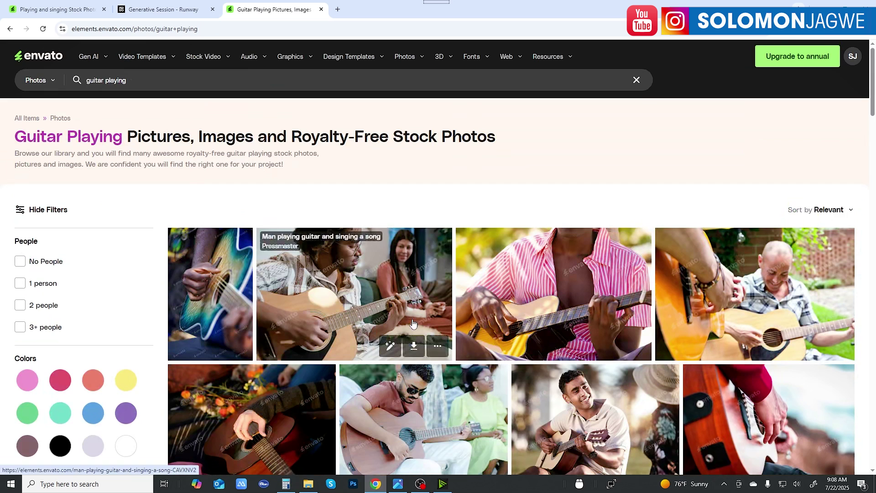
{"action": "left_click", "coordinate": [310, 484]}
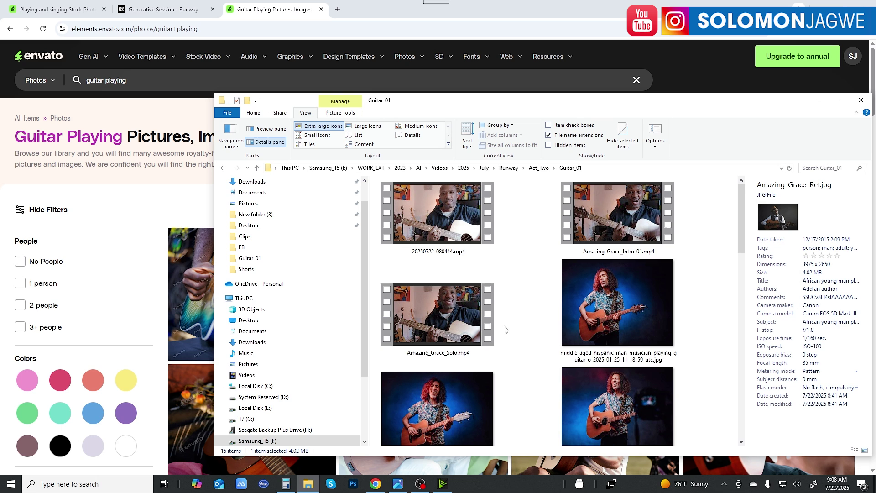
Browse Guitar_01, checking the guitarist stock photo's details and the first performance video.
{"action": "scroll", "coordinate": [448, 327], "scroll_direction": "down", "scroll_amount": 2}
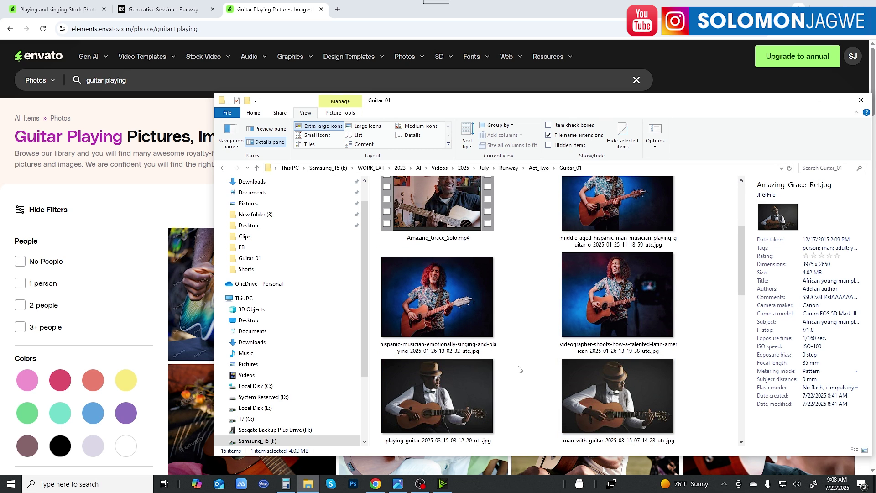
{"action": "left_click", "coordinate": [630, 407]}
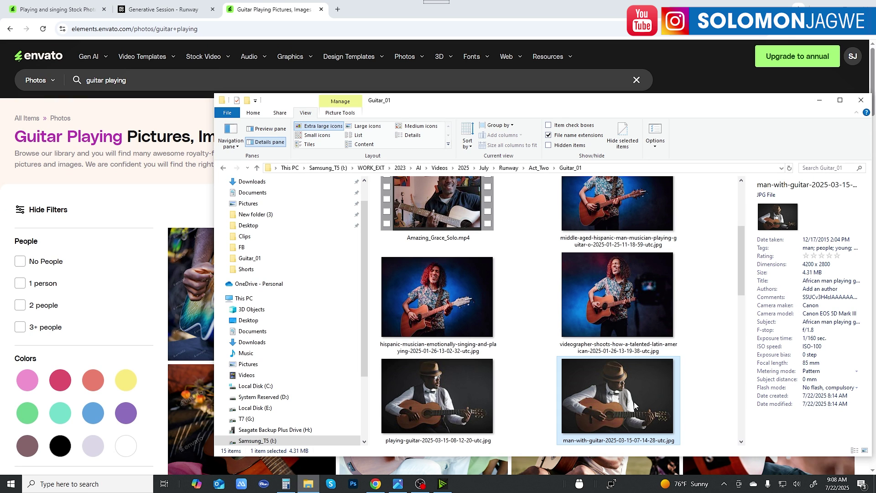
{"action": "scroll", "coordinate": [634, 401], "scroll_direction": "down", "scroll_amount": 5}
{"action": "scroll", "coordinate": [638, 379], "scroll_direction": "up", "scroll_amount": 3}
{"action": "scroll", "coordinate": [638, 377], "scroll_direction": "down", "scroll_amount": 1}
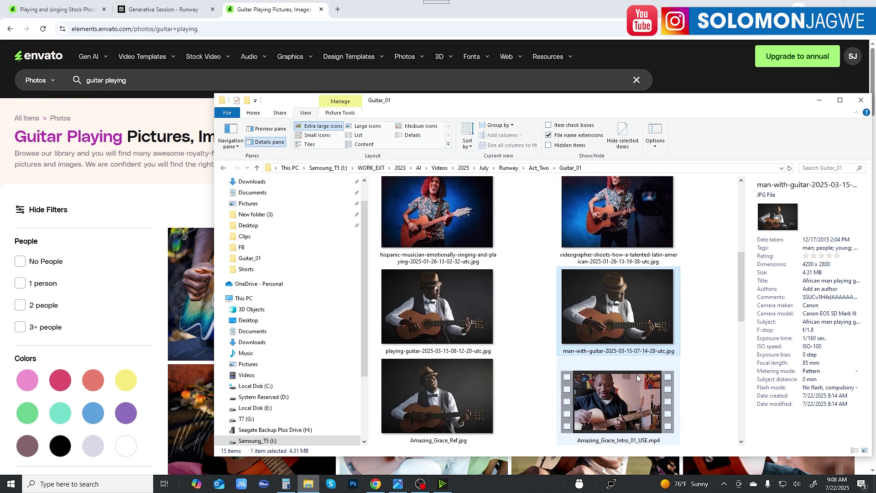
{"action": "scroll", "coordinate": [637, 376], "scroll_direction": "down", "scroll_amount": 2}
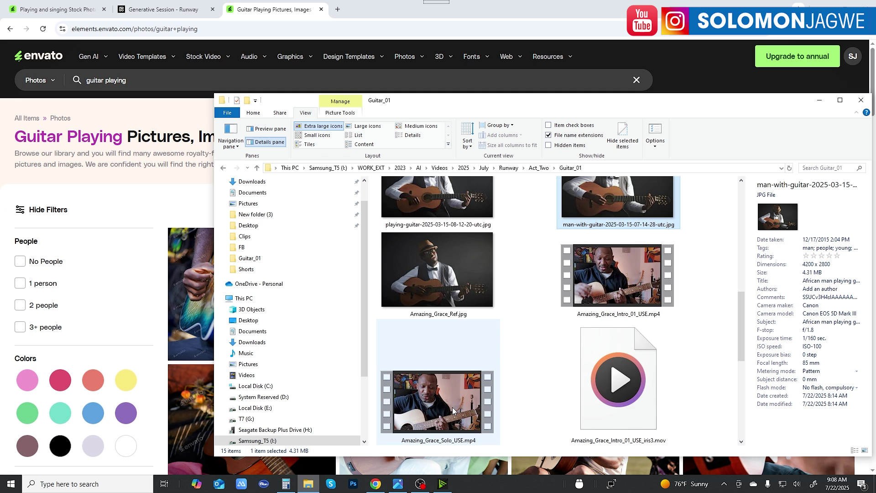
{"action": "scroll", "coordinate": [456, 393], "scroll_direction": "up", "scroll_amount": 3}
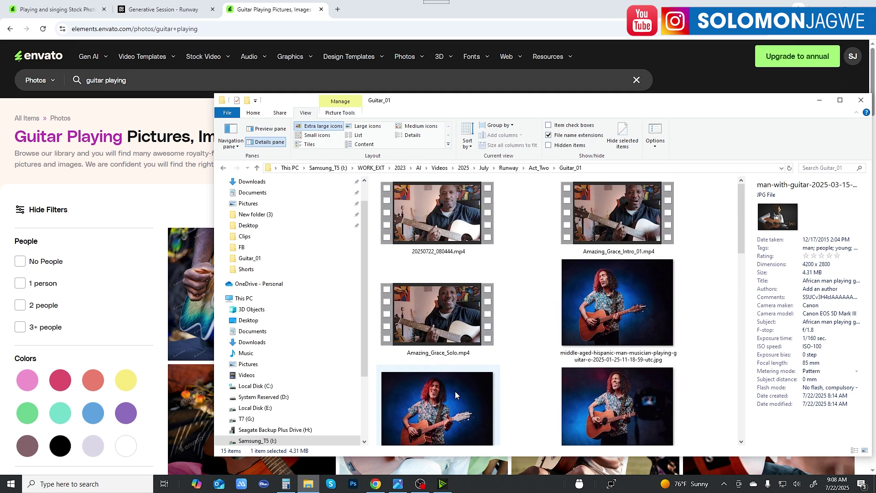
{"action": "left_click", "coordinate": [460, 221]}
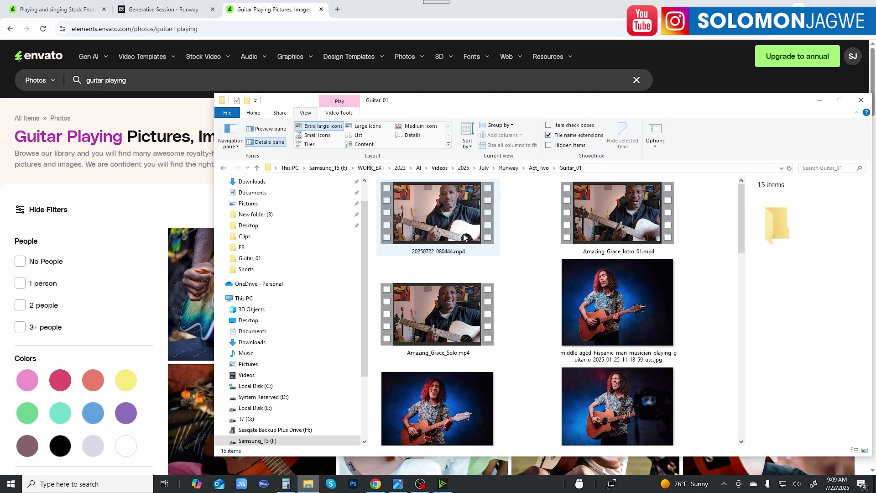
{"action": "scroll", "coordinate": [533, 290], "scroll_direction": "down", "scroll_amount": 6}
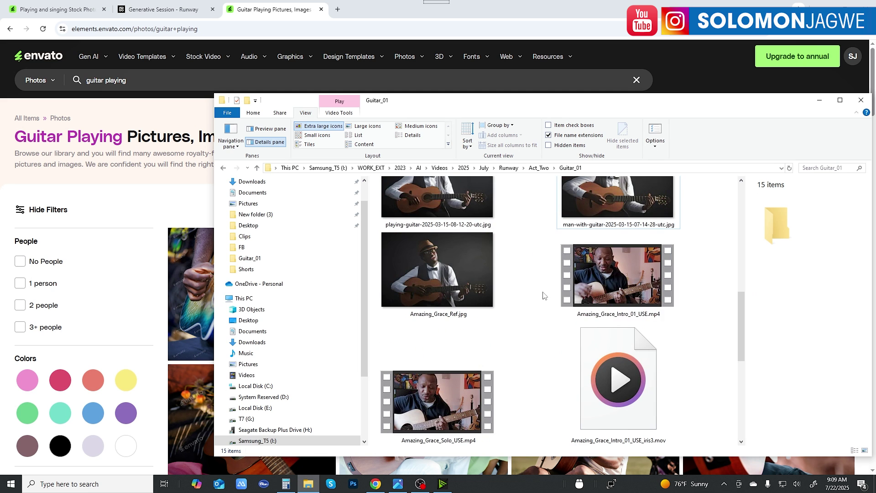
{"action": "scroll", "coordinate": [614, 240], "scroll_direction": "up", "scroll_amount": 1}
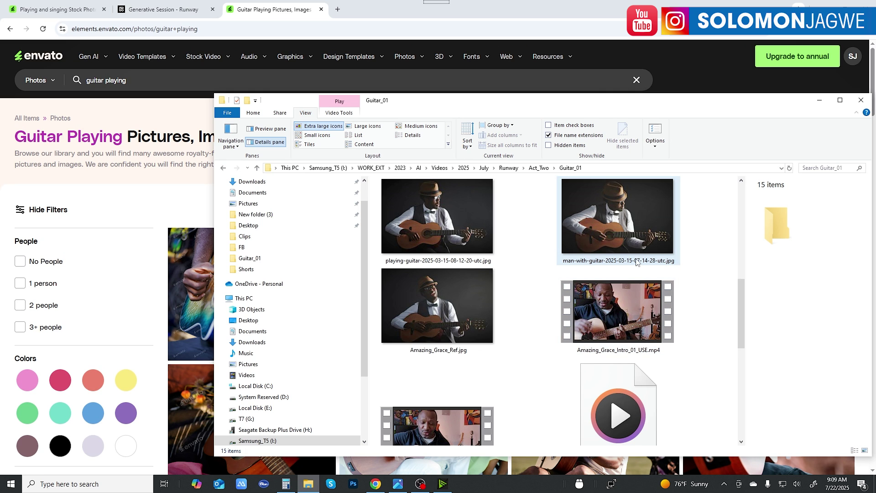
Open Amazing_Grace_Ref.jpg full size in Photos, then minimize the viewer.
{"action": "left_click", "coordinate": [452, 312]}
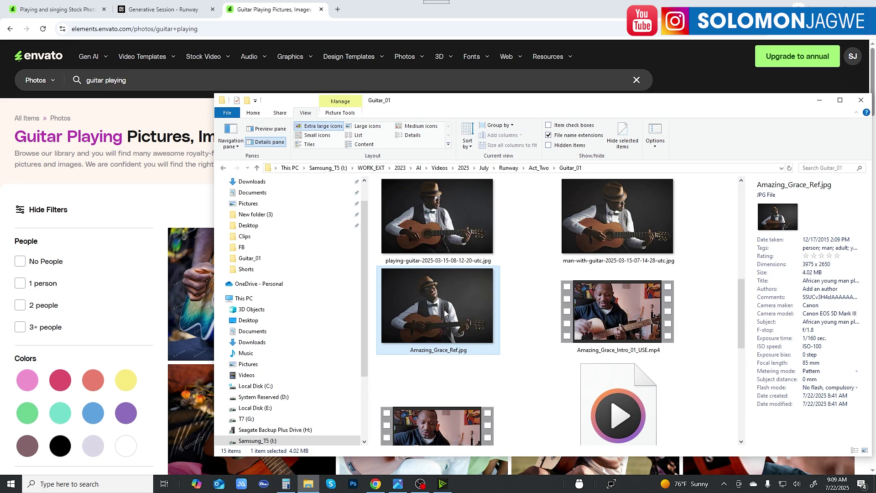
{"action": "double_click", "coordinate": [445, 311]}
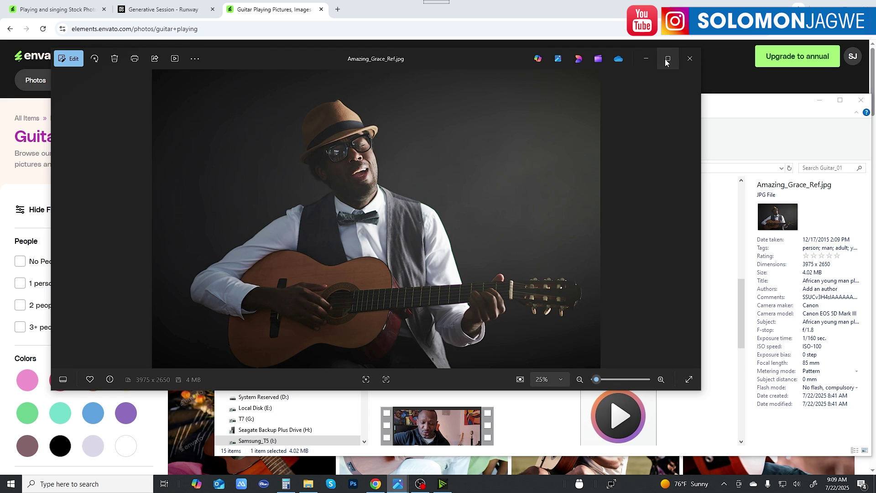
{"action": "left_click", "coordinate": [647, 58]}
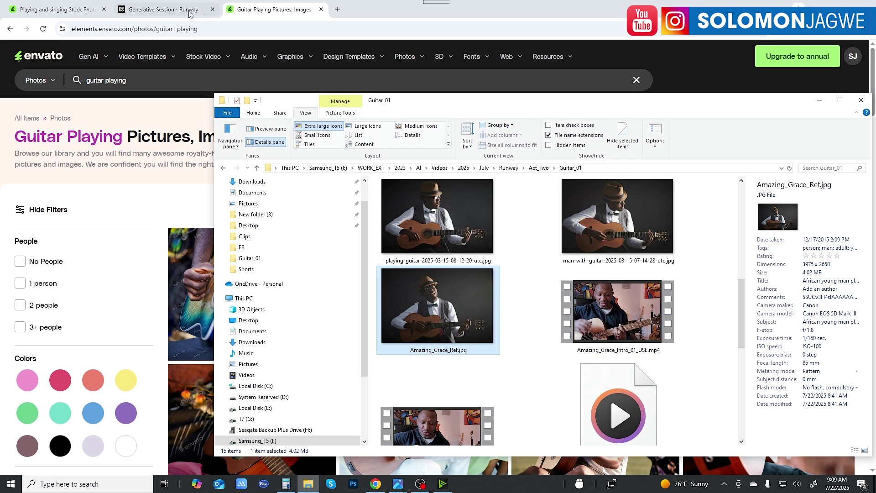
Back in Runway, crop the guitarist photo to 16:9 to set it as the Act-Two character.
{"action": "left_click", "coordinate": [159, 10]}
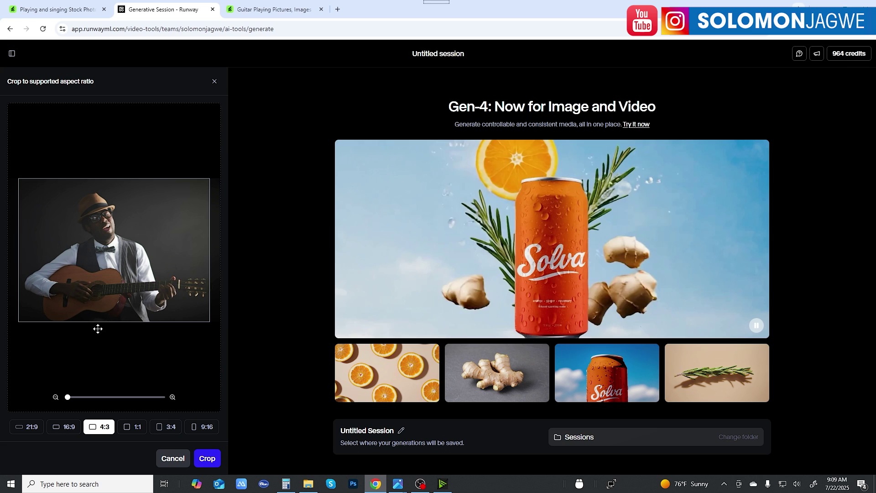
{"action": "left_click", "coordinate": [67, 428]}
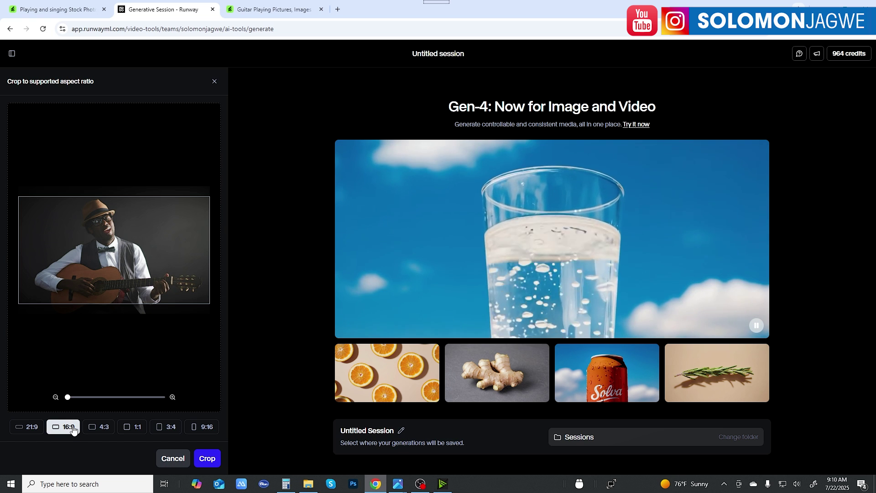
{"action": "left_click", "coordinate": [208, 458]}
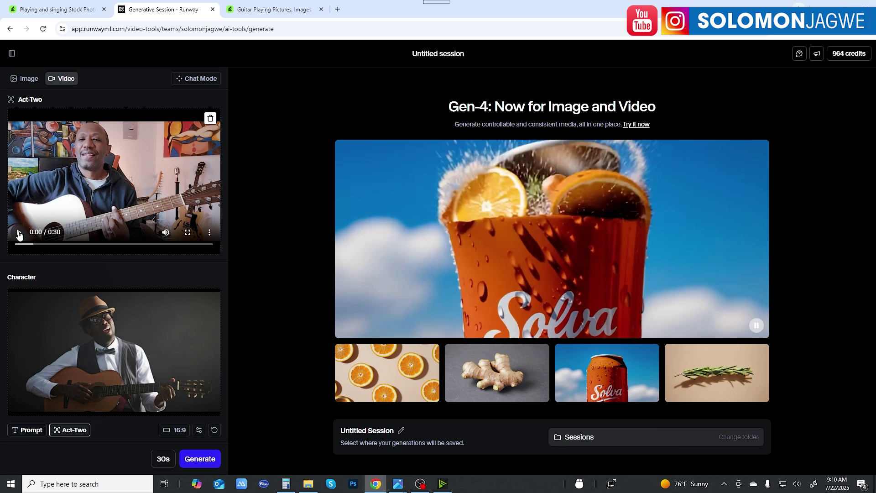
{"action": "left_click", "coordinate": [20, 235]}
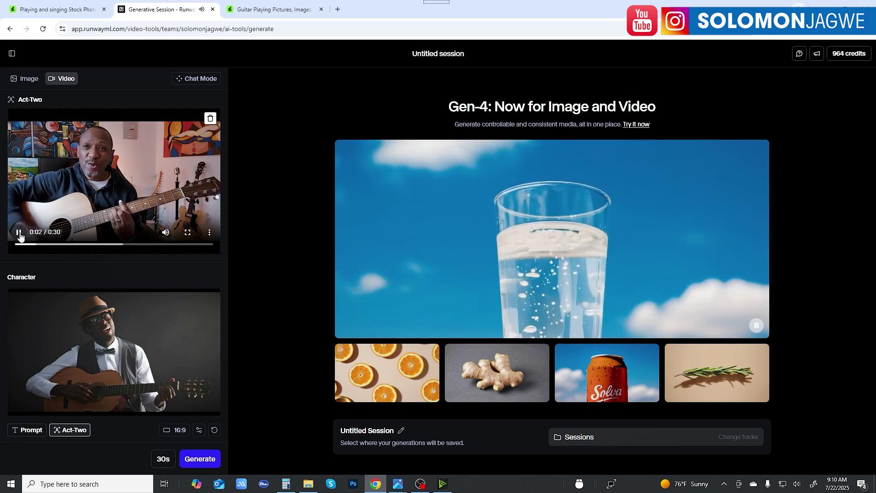
{"action": "left_click", "coordinate": [20, 235]}
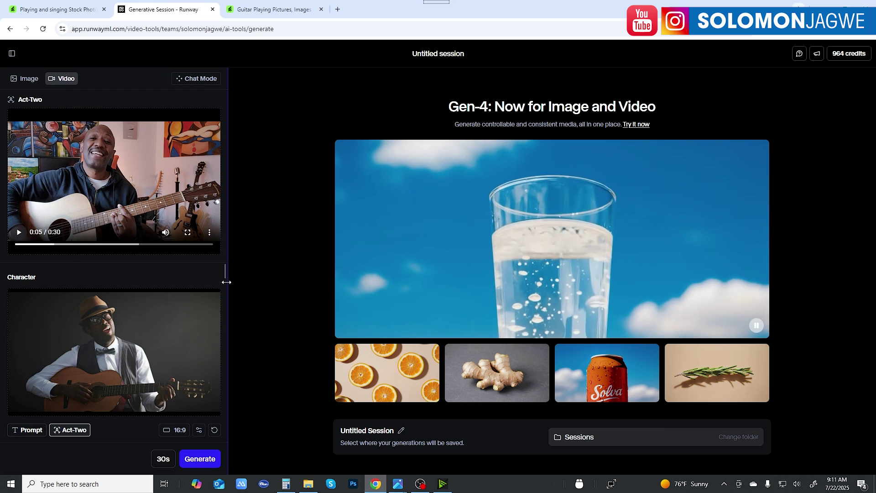
Drag the Act-Two panel divider rightward to enlarge the driving video and guitarist previews.
{"action": "left_click_drag", "start_coordinate": [227, 282], "coordinate": [313, 283]}
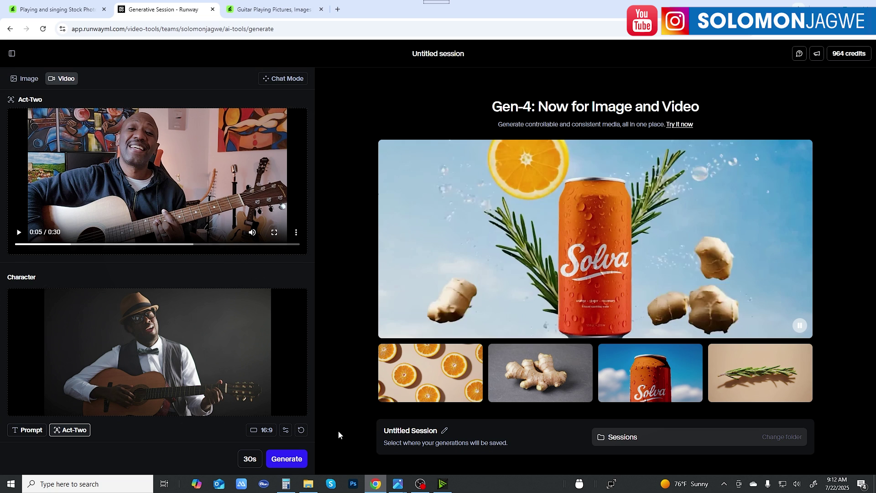
{"action": "mouse_move", "coordinate": [285, 361]}
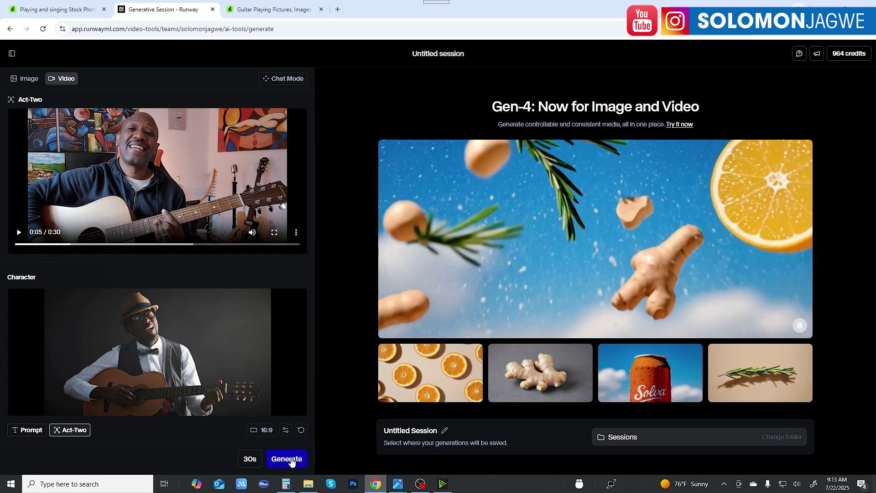
Generate the 30-second Act-Two guitarist video, spending 150 credits.
{"action": "left_click", "coordinate": [288, 459]}
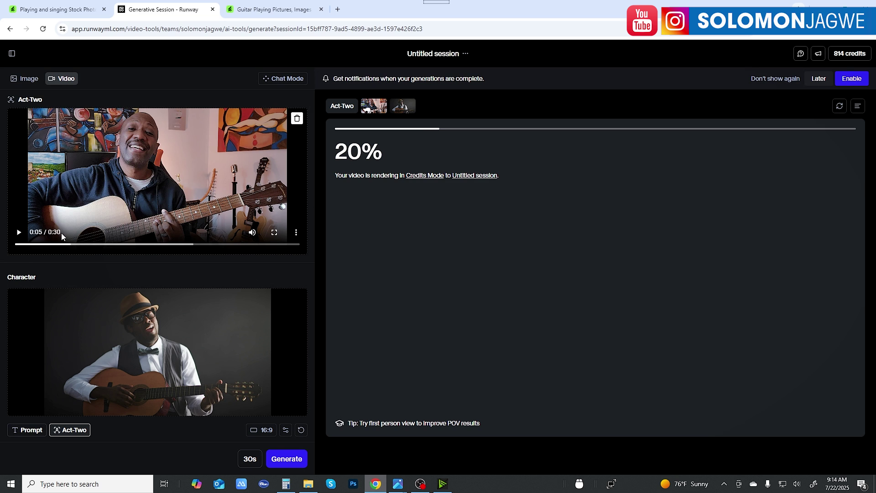
Mute the driving performance video and play it from near the start, pausing around 0:01.
{"action": "left_click", "coordinate": [250, 233]}
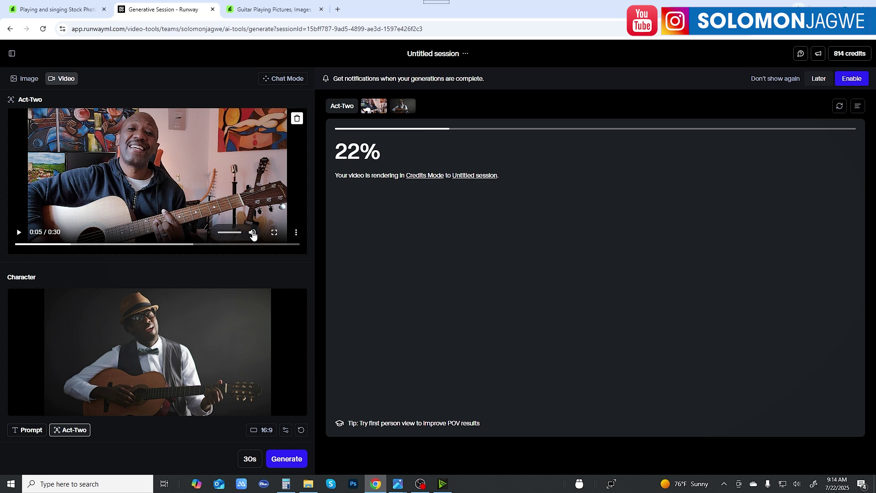
{"action": "left_click", "coordinate": [20, 233]}
{"action": "left_click", "coordinate": [56, 246]}
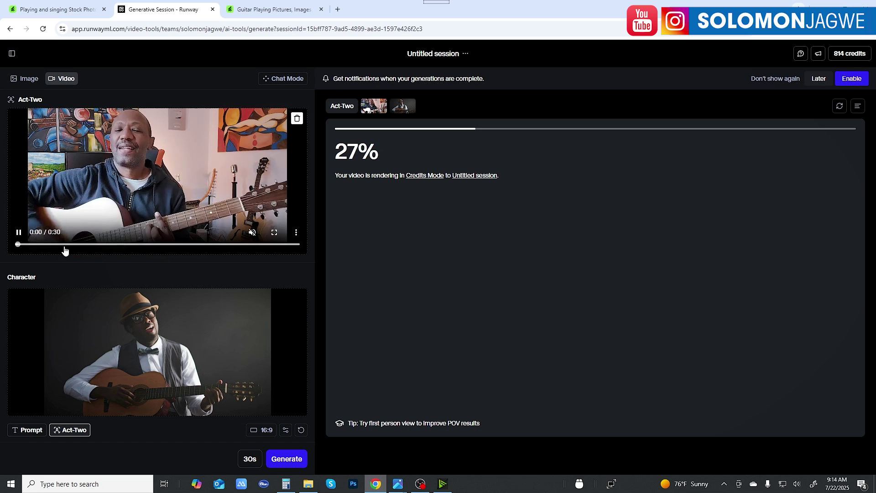
{"action": "left_click", "coordinate": [18, 231]}
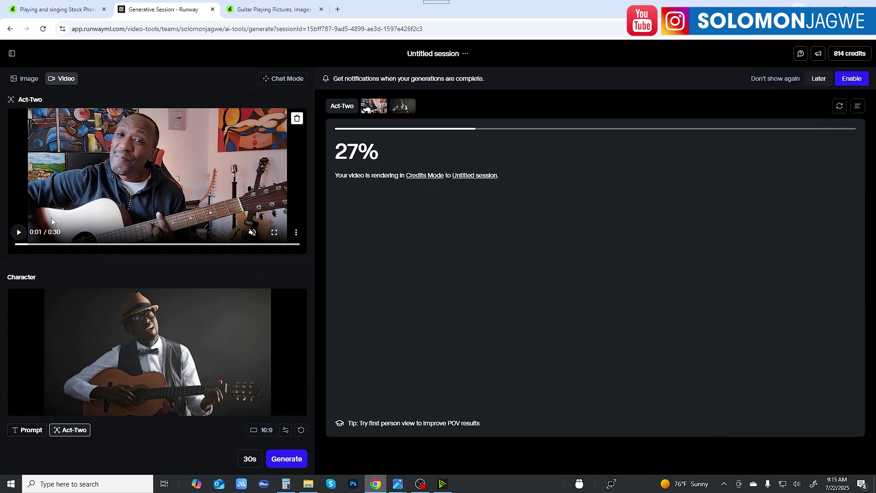
{"action": "left_click", "coordinate": [19, 232]}
{"action": "left_click", "coordinate": [18, 232]}
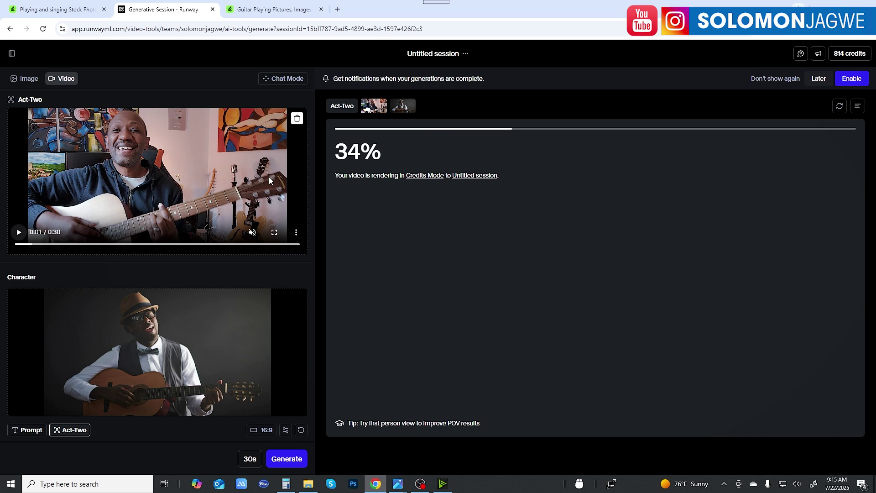
Replace the driving performance with the second 22-second guitar recording from assets and preview it briefly.
{"action": "left_click", "coordinate": [297, 119]}
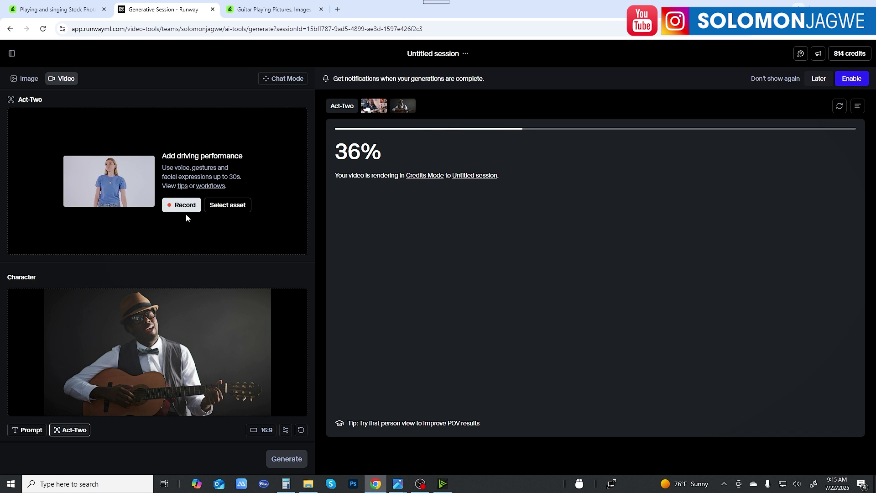
{"action": "left_click", "coordinate": [230, 209]}
{"action": "left_click", "coordinate": [229, 209]}
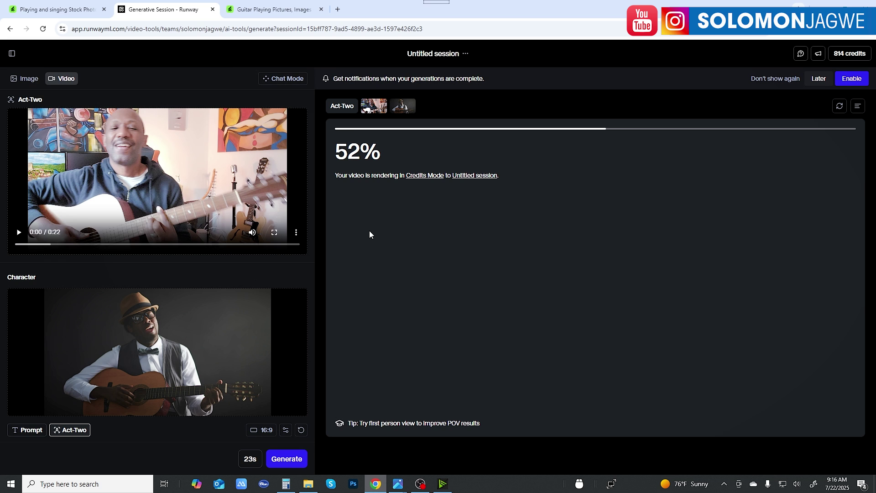
{"action": "left_click", "coordinate": [18, 234]}
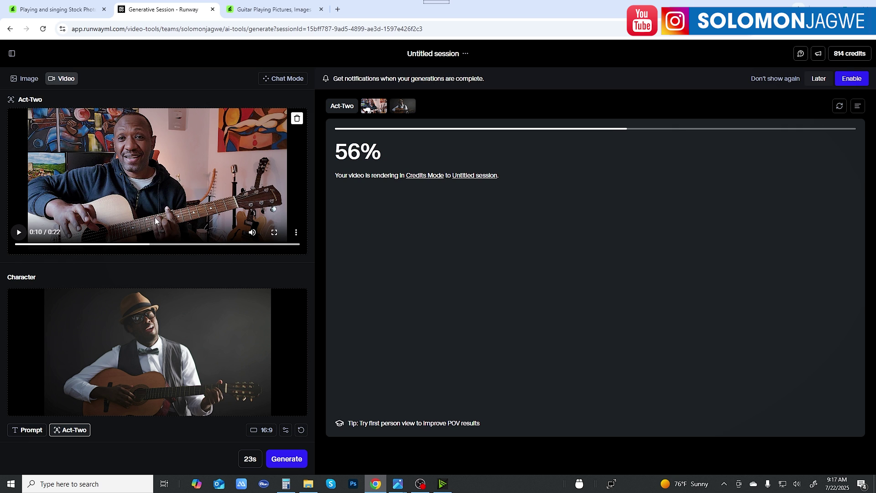
Queue a second Act-Two generation while the first render finishes.
{"action": "left_click", "coordinate": [287, 459]}
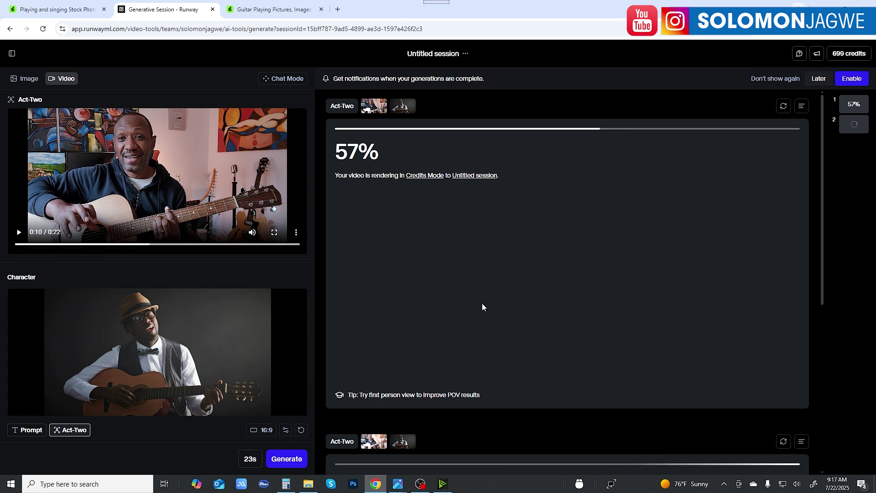
{"action": "scroll", "coordinate": [595, 273], "scroll_direction": "down", "scroll_amount": 5}
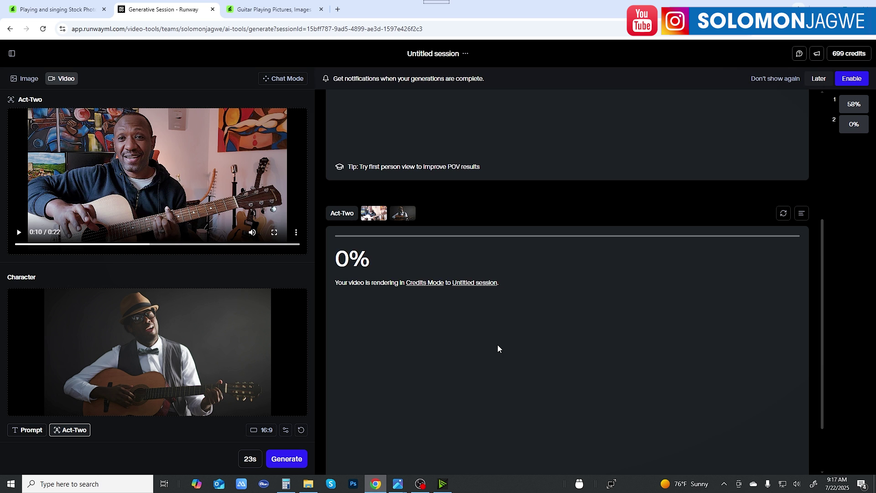
{"action": "scroll", "coordinate": [493, 343], "scroll_direction": "down", "scroll_amount": 2}
{"action": "scroll", "coordinate": [490, 335], "scroll_direction": "up", "scroll_amount": 7}
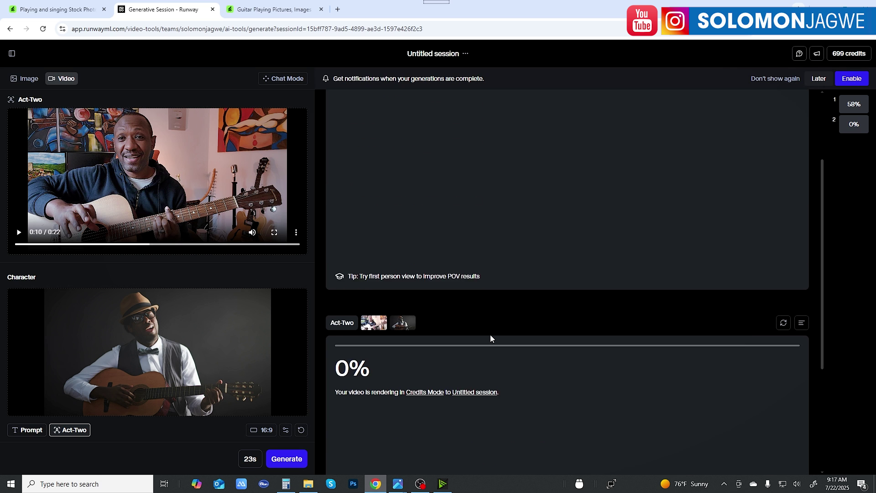
{"action": "scroll", "coordinate": [519, 324], "scroll_direction": "down", "scroll_amount": 5}
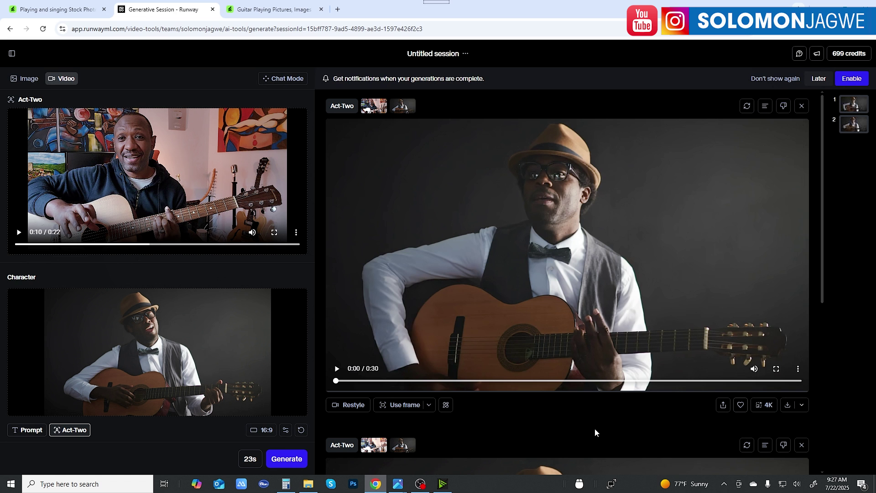
Play the finished 30-second guitarist video to 0:14, then jump back to 0:06.
{"action": "left_click", "coordinate": [337, 369]}
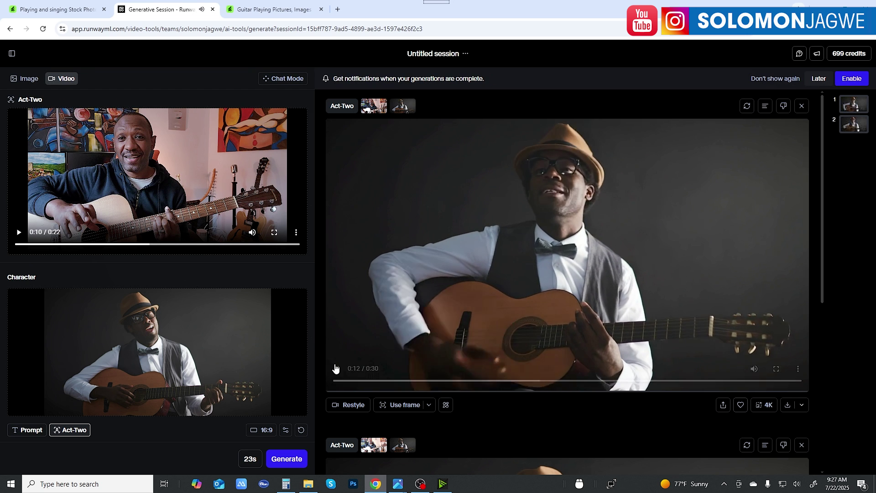
{"action": "left_click", "coordinate": [336, 370]}
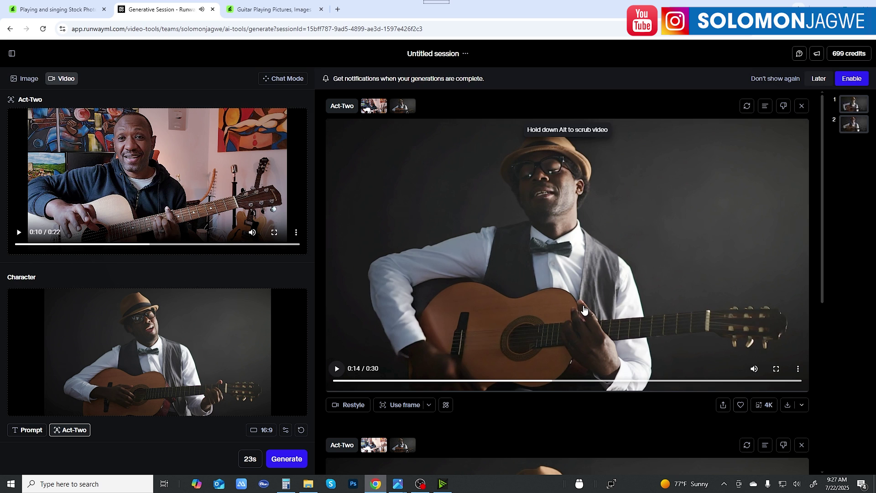
{"action": "left_click", "coordinate": [441, 381]}
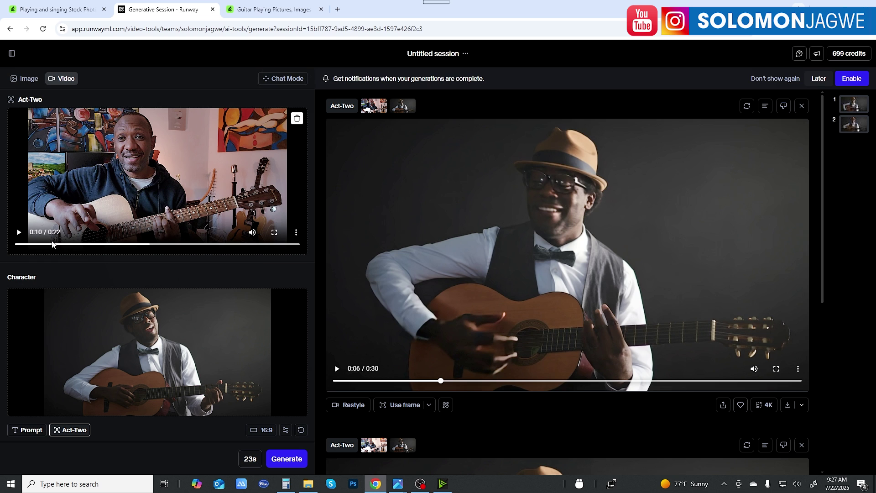
Mute the driving performance clip and resume the first result from 0:18.
{"action": "left_click", "coordinate": [252, 233]}
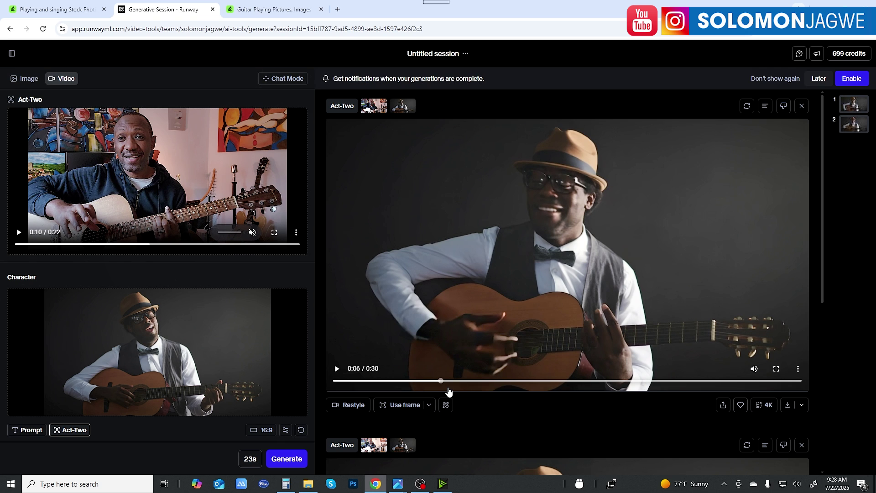
{"action": "left_click", "coordinate": [616, 382]}
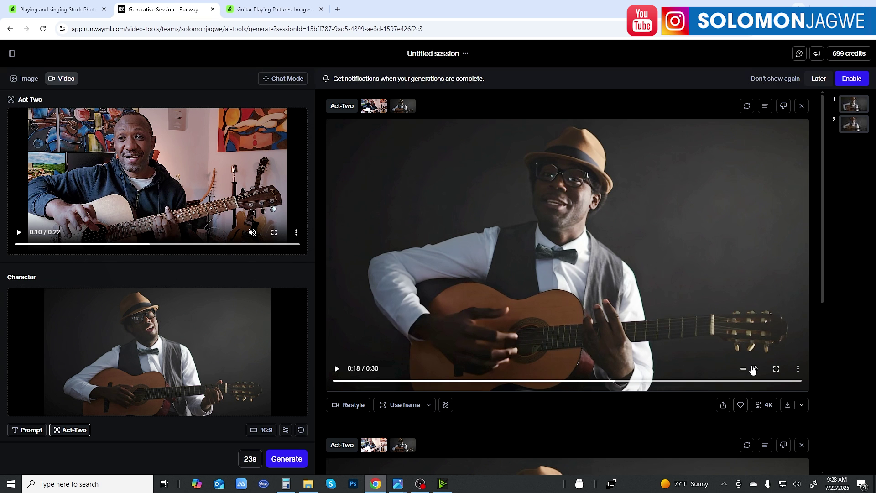
{"action": "left_click", "coordinate": [454, 389]}
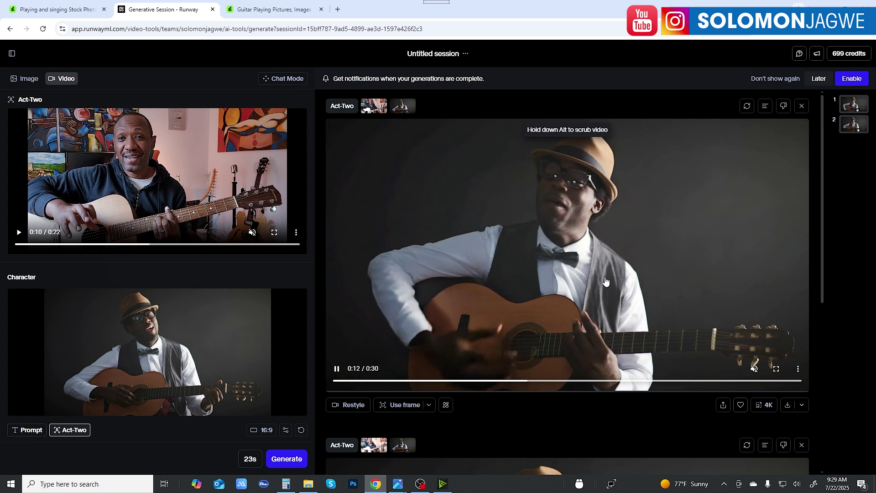
Play the 22-second second result from 0:00 and pause it at 0:14.
{"action": "scroll", "coordinate": [601, 282], "scroll_direction": "down", "scroll_amount": 5}
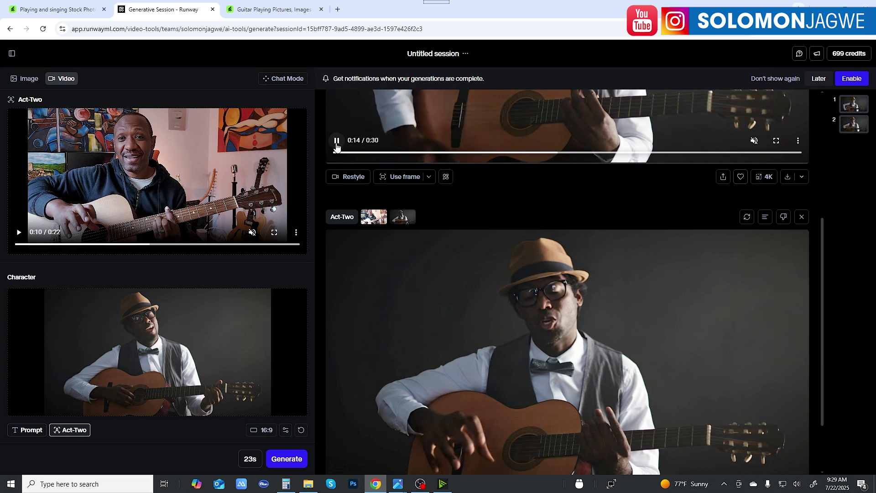
{"action": "scroll", "coordinate": [629, 288], "scroll_direction": "down", "scroll_amount": 2}
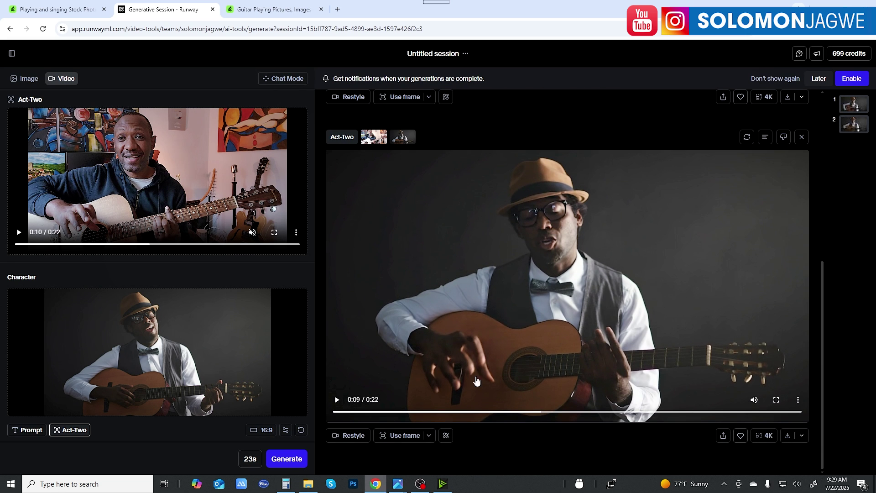
{"action": "left_click", "coordinate": [336, 412]}
{"action": "left_click", "coordinate": [336, 399]}
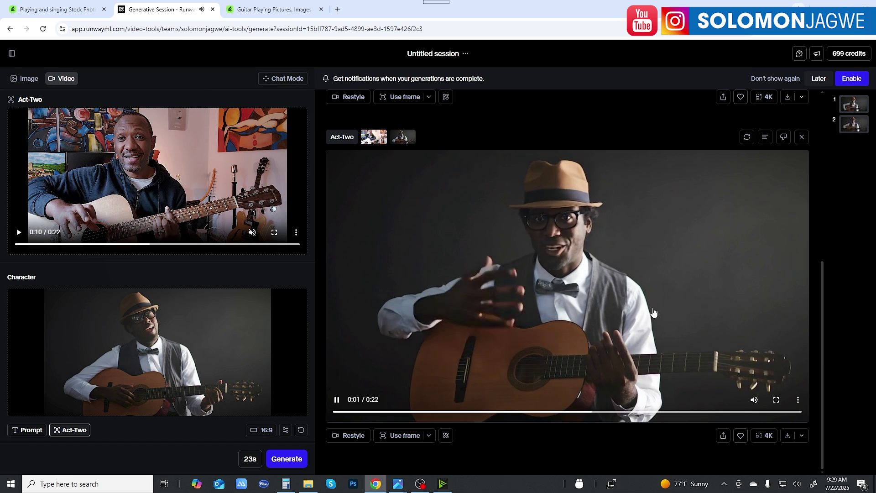
{"action": "left_click", "coordinate": [505, 337]}
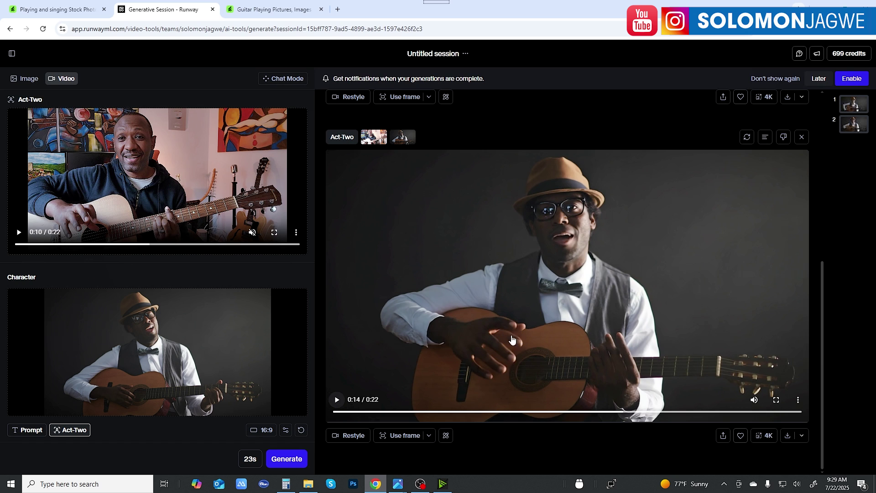
Mute the second result video's audio and resume its playback.
{"action": "mouse_move", "coordinate": [198, 363]}
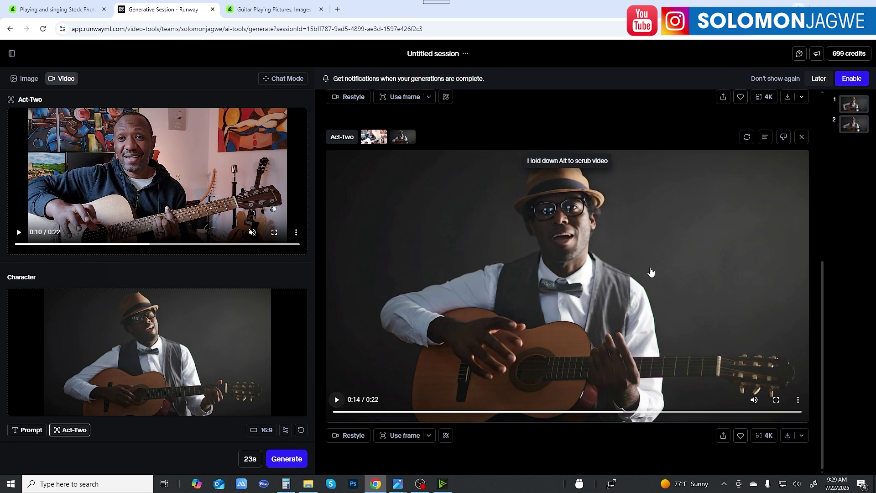
{"action": "mouse_move", "coordinate": [211, 349]}
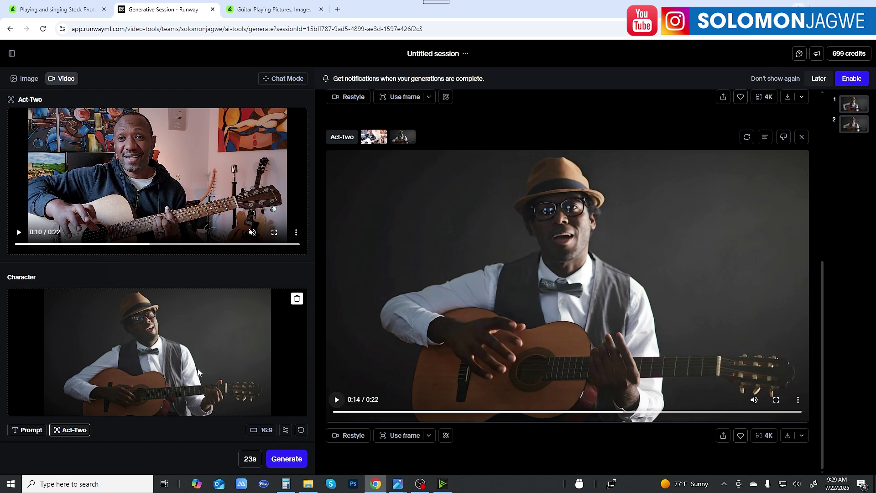
{"action": "left_click", "coordinate": [754, 400]}
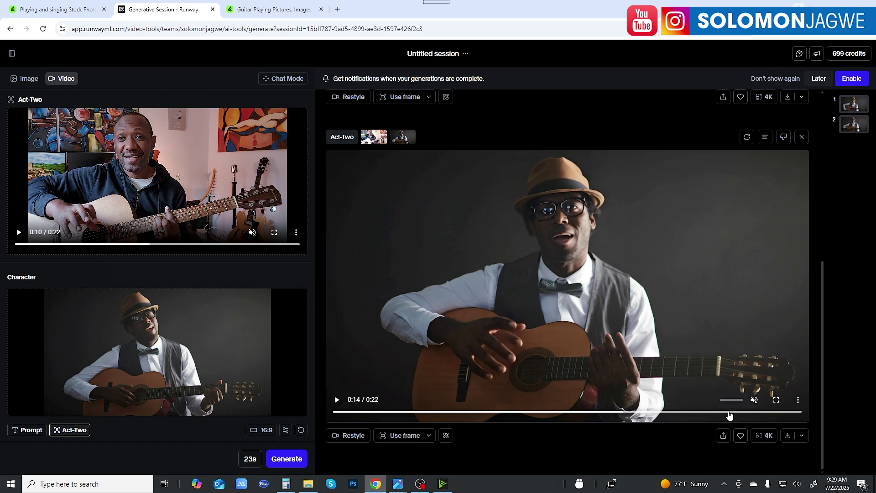
{"action": "left_click", "coordinate": [336, 400]}
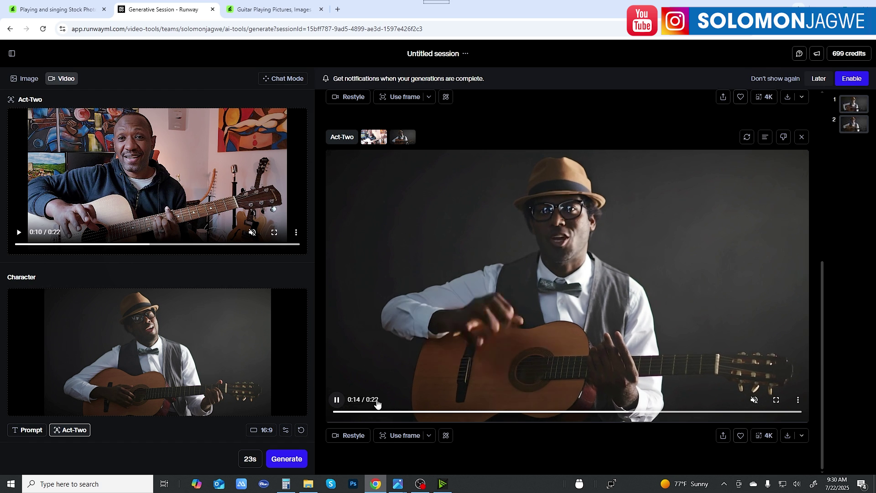